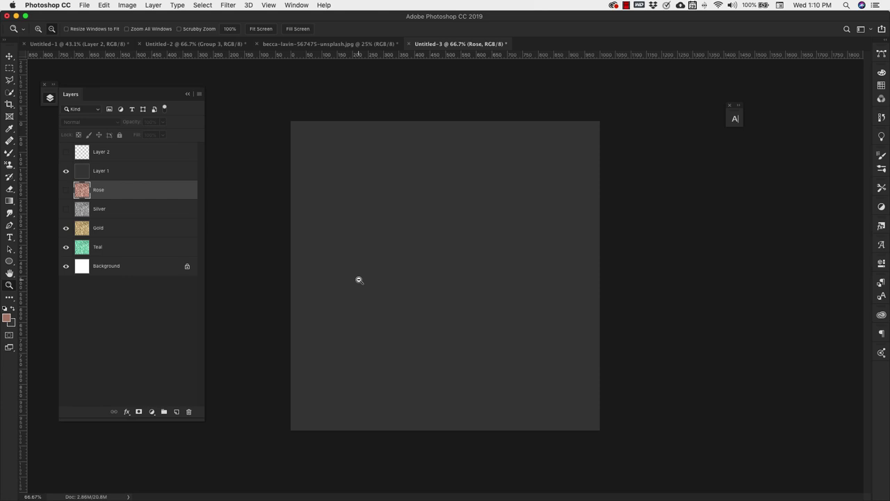
# Hide the dark grey layer and paint a pink zigzag test stroke on Layer 2.
pyautogui.click(66, 171)
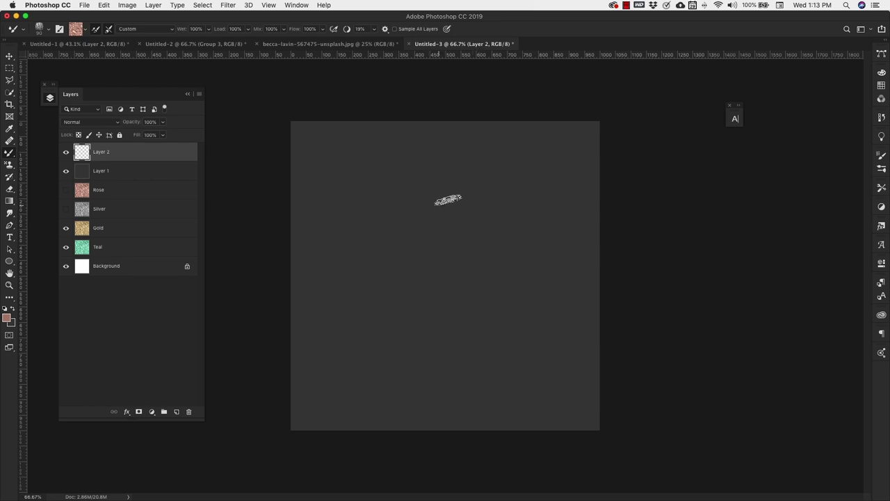
pyautogui.click(438, 193)
pyautogui.moveTo(435, 182)
pyautogui.mouseDown()
pyautogui.moveTo(526, 270)
pyautogui.moveTo(407, 243)
pyautogui.moveTo(351, 340)
pyautogui.mouseUp()
pyautogui.moveTo(443, 375); pyautogui.dragTo(480, 384)
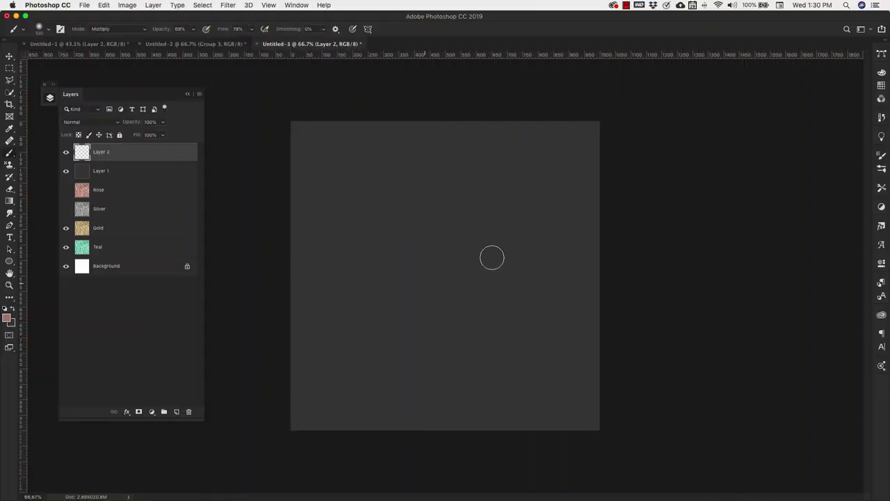
# Pick Sea Sponge 2 from Legacy Brushes > Faux Finish Brushes and dab a test mark.
pyautogui.click(882, 171)
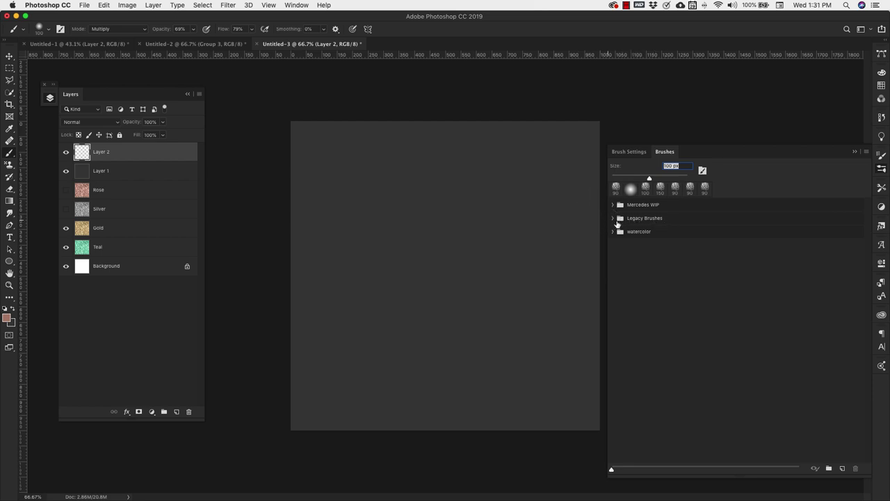
pyautogui.click(866, 151)
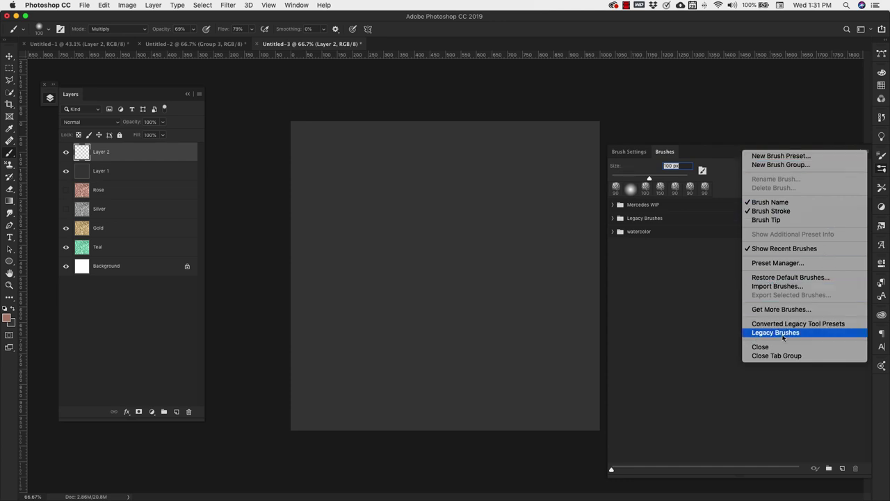
pyautogui.click(751, 135)
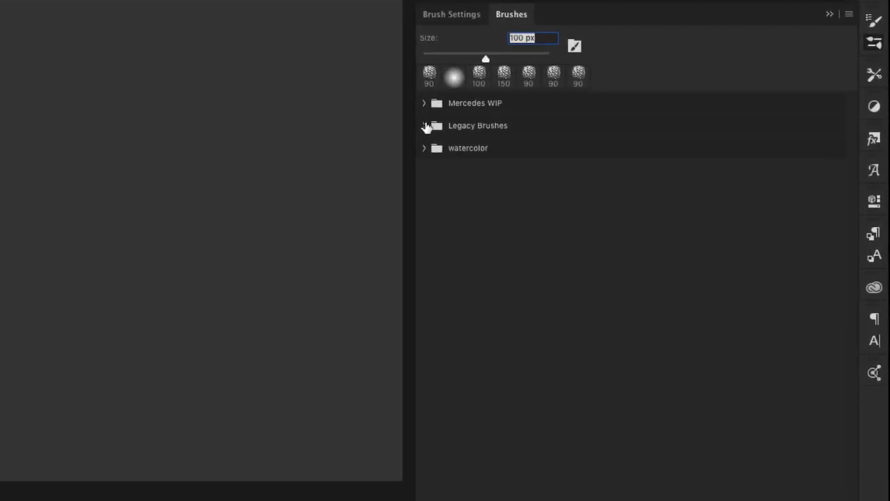
pyautogui.click(424, 126)
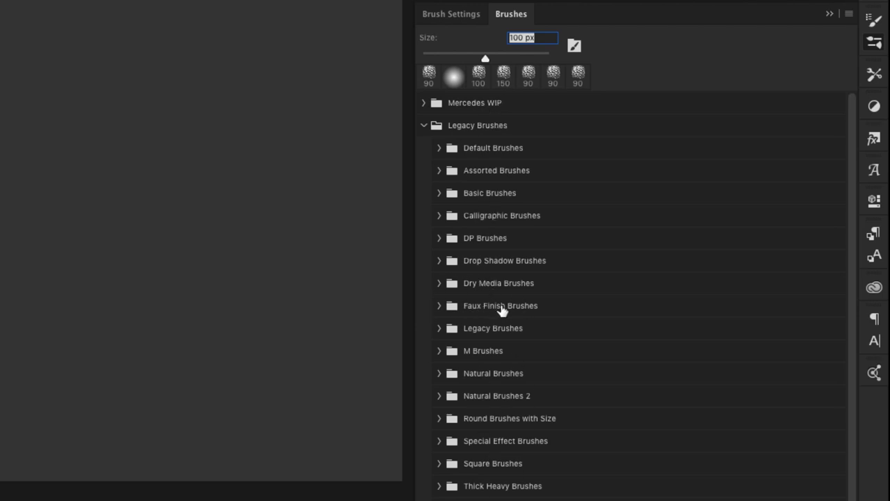
pyautogui.click(439, 307)
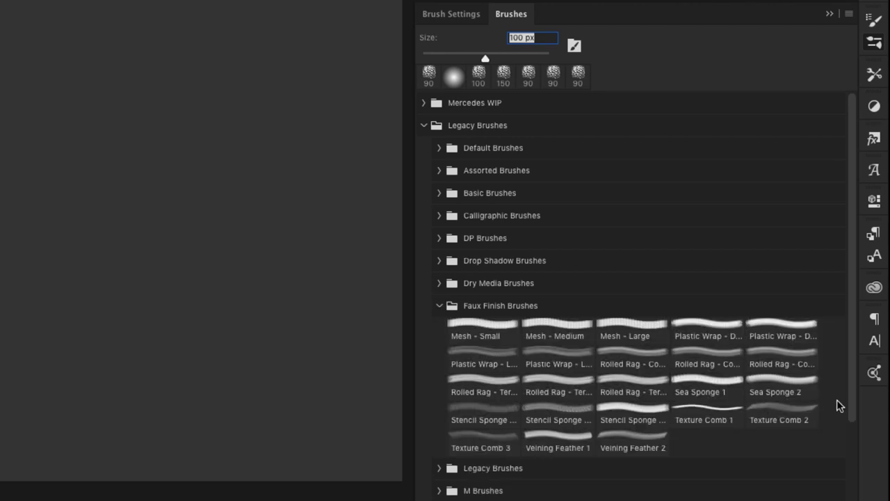
pyautogui.click(797, 391)
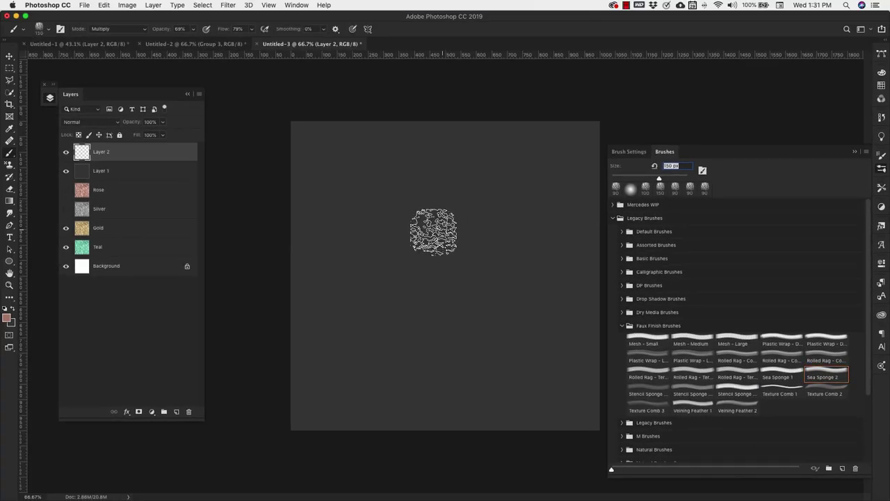
pyautogui.click(433, 231)
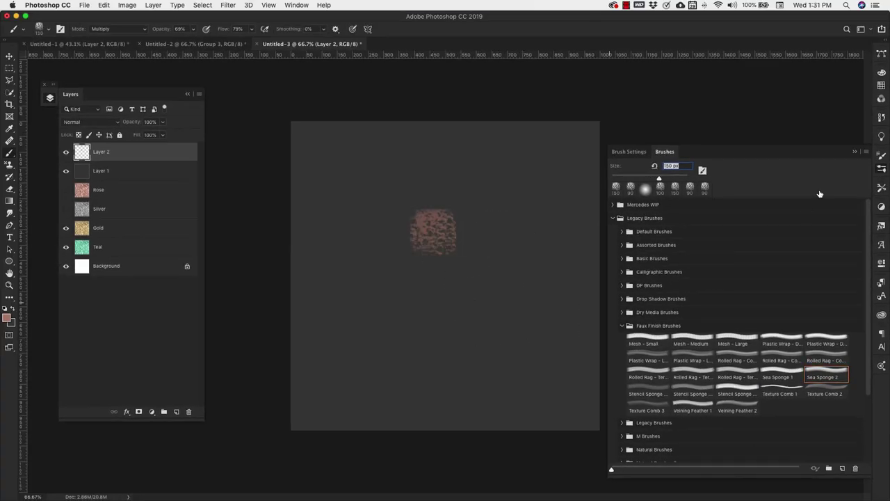
# Collapse the brush presets panel.
pyautogui.click(855, 151)
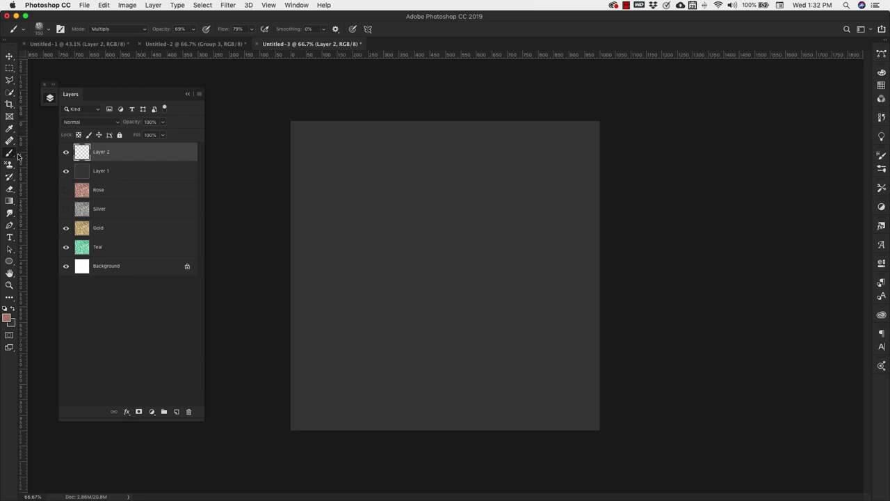
# Swap the Brush tool for the Mixer Brush Tool from the tool's variant menu.
pyautogui.rightClick(10, 154)
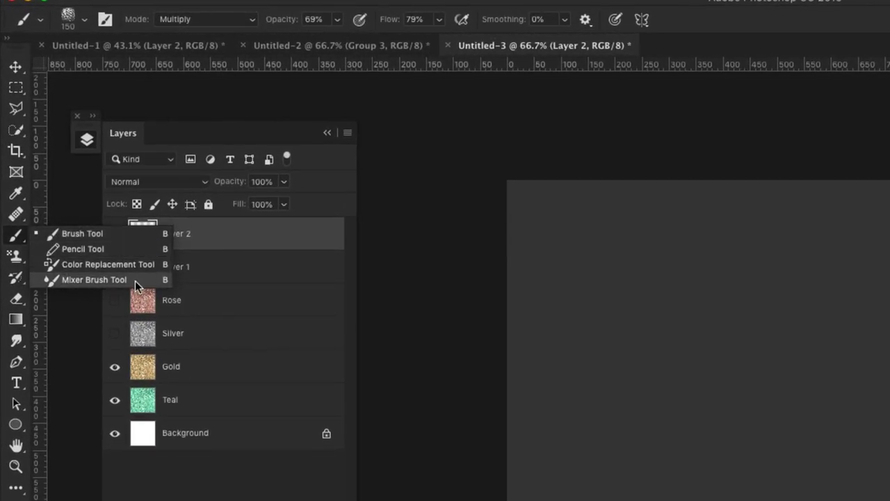
pyautogui.click(96, 279)
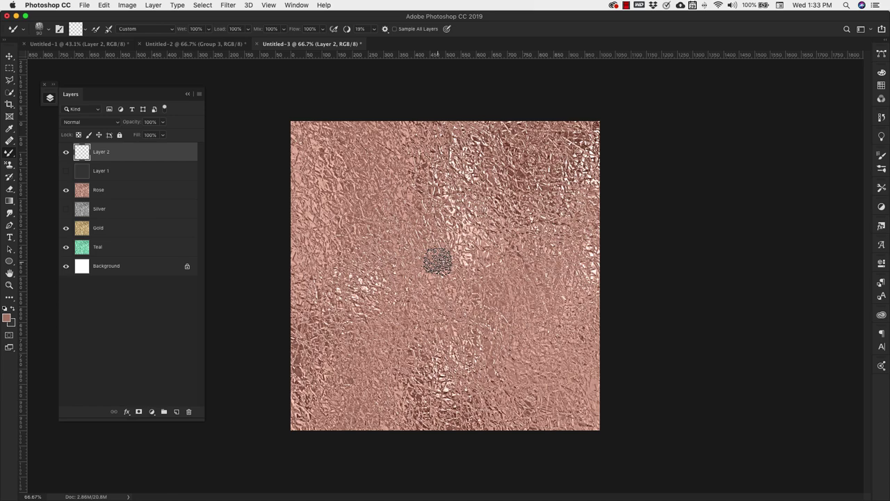
# Alt-sample the rose foil on the Rose layer into the Mixer Brush, then show Layer 1 again.
pyautogui.press('alt')
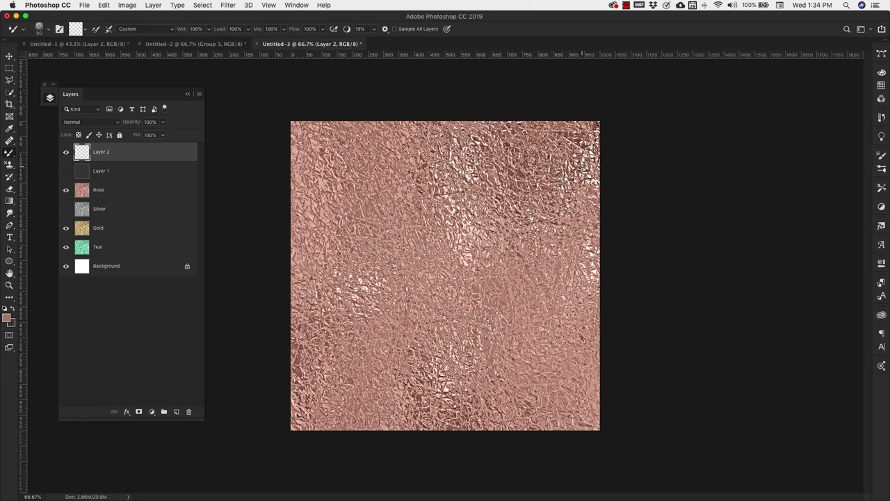
pyautogui.hotkey('alt', '[')
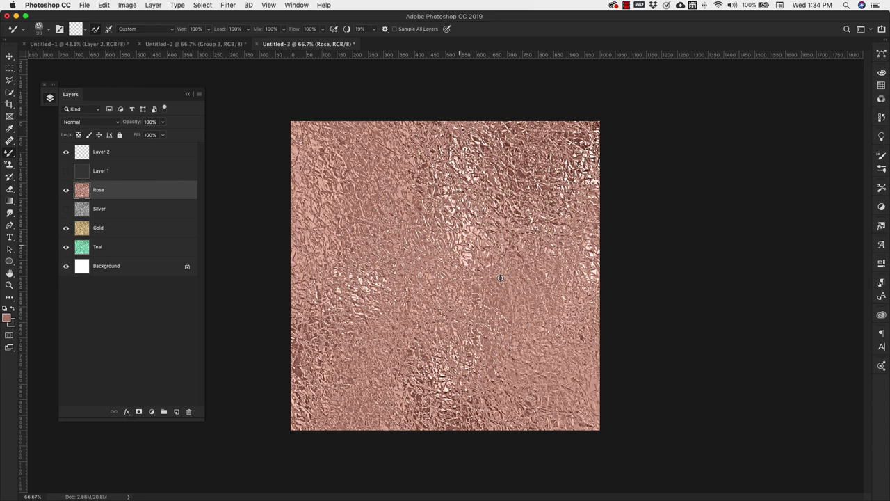
pyautogui.keyDown('alt'); pyautogui.click(432, 375); pyautogui.keyUp('alt')
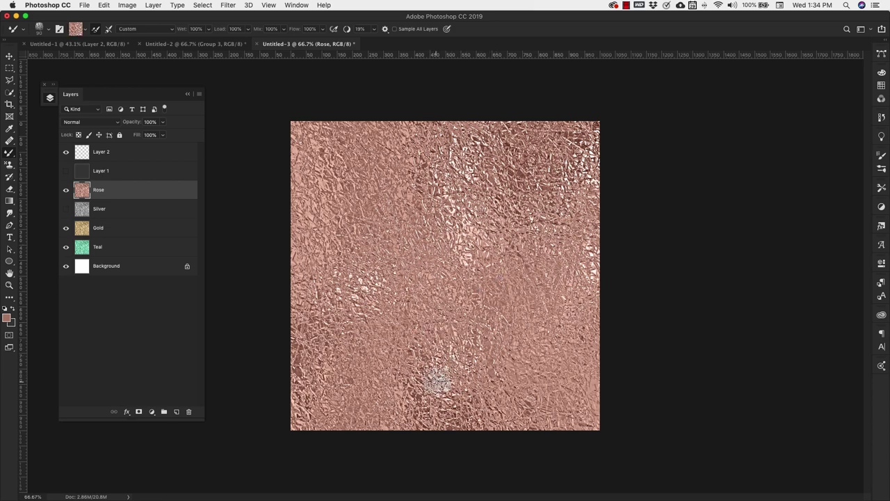
pyautogui.click(66, 170)
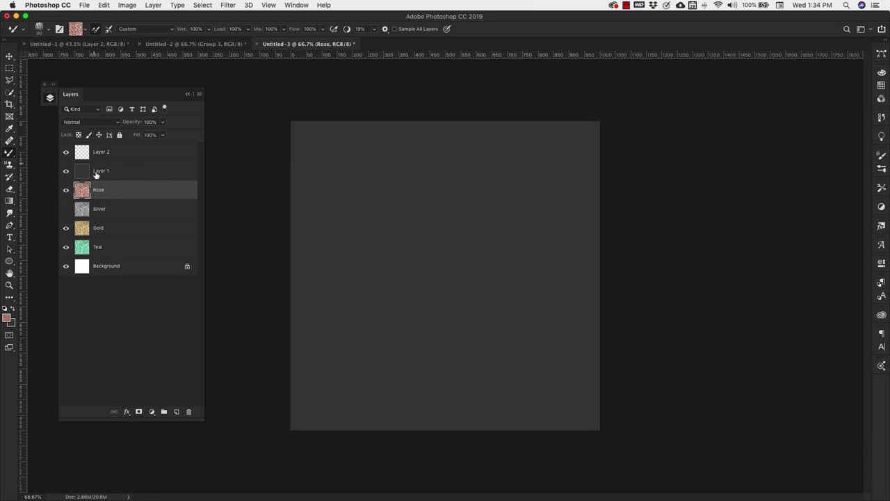
# On Layer 2, paint a vertical rose-foil test stroke and undo it.
pyautogui.click(154, 156)
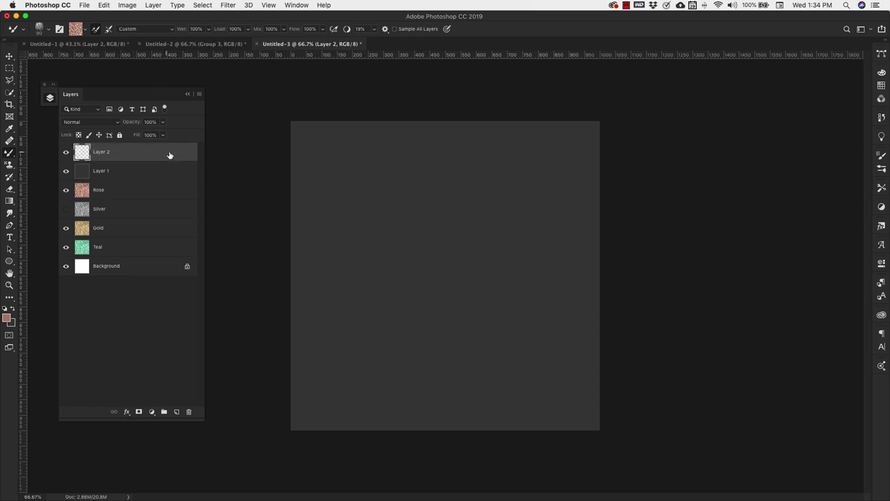
pyautogui.moveTo(330, 166); pyautogui.dragTo(331, 301)
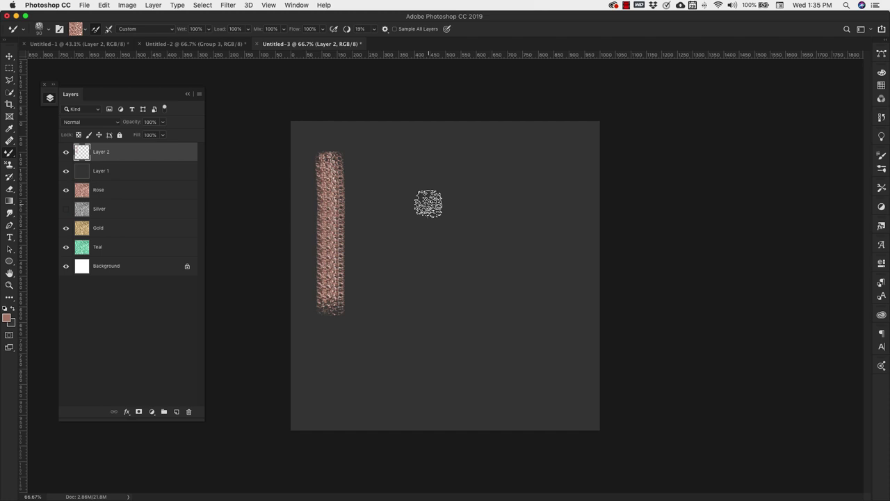
pyautogui.press('super+z')
# Lower the brush spacing to 1% and paint a tall vertical rose-gold stroke.
pyautogui.click(882, 155)
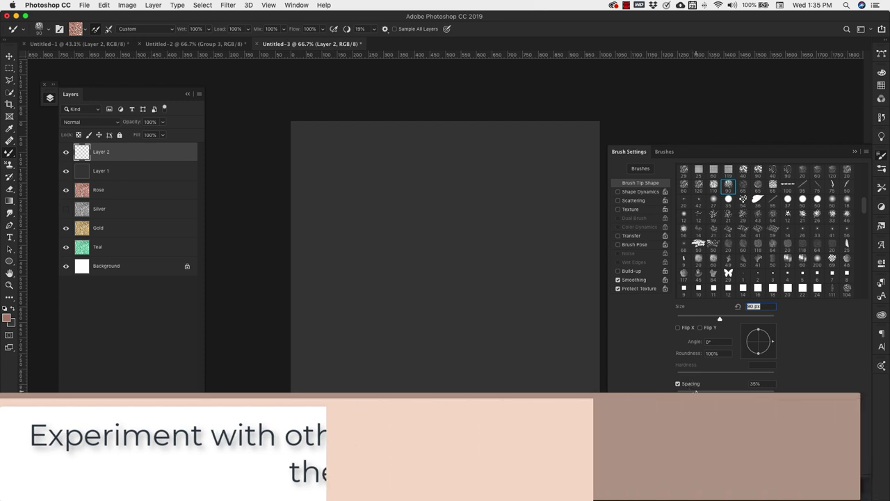
pyautogui.moveTo(694, 396); pyautogui.dragTo(656, 396)
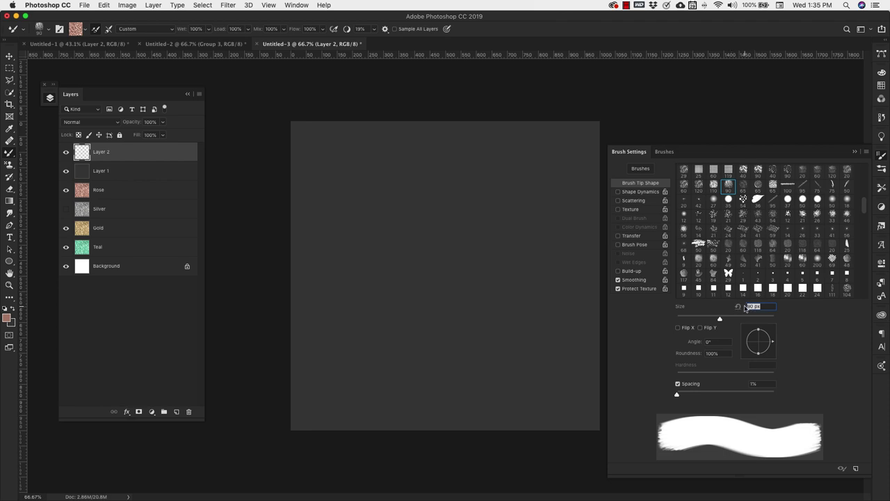
pyautogui.click(348, 171)
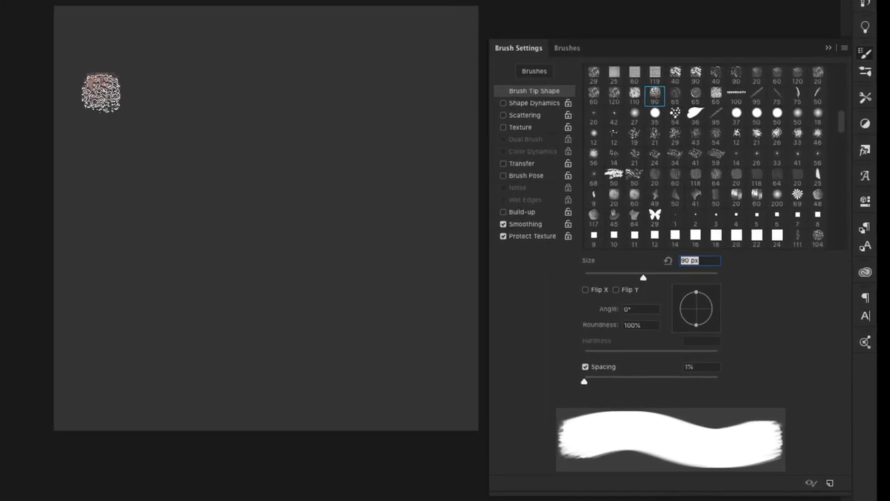
pyautogui.moveTo(101, 93); pyautogui.dragTo(112, 263)
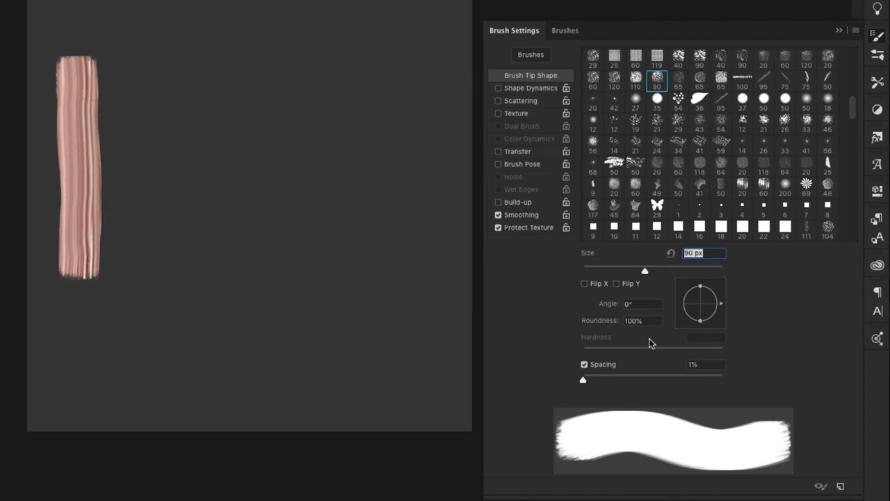
# Set Shape Dynamics angle jitter to 100%, paint a second stroke, and repaint both smoother.
pyautogui.click(526, 88)
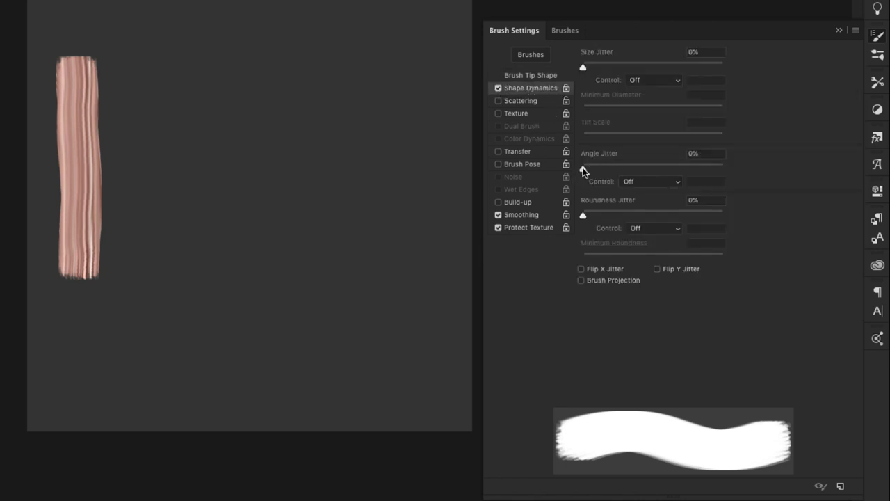
pyautogui.moveTo(583, 171); pyautogui.dragTo(752, 176)
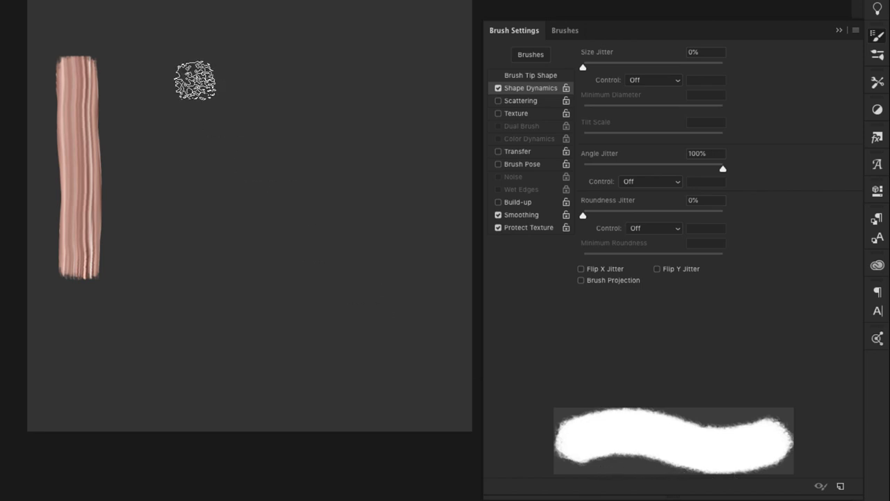
pyautogui.moveTo(139, 64)
pyautogui.mouseDown()
pyautogui.moveTo(151, 144)
pyautogui.moveTo(149, 275)
pyautogui.mouseUp()
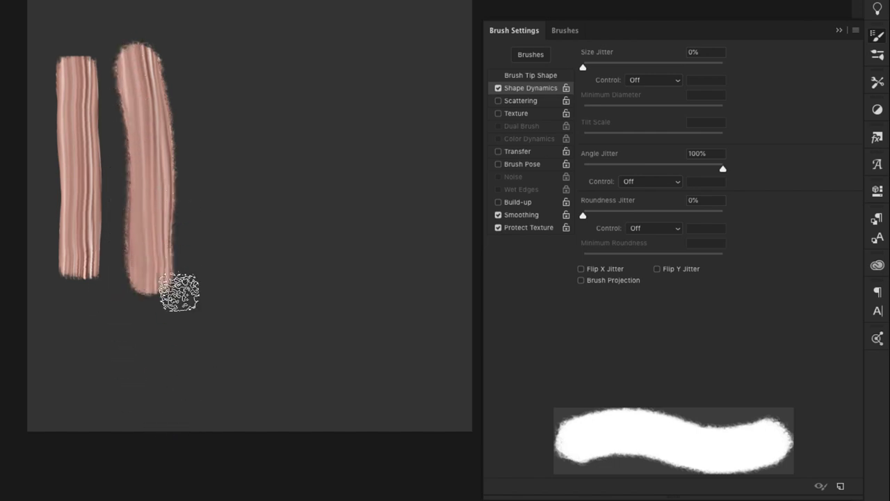
pyautogui.moveTo(84, 102); pyautogui.dragTo(86, 276)
pyautogui.moveTo(155, 24); pyautogui.dragTo(157, 266)
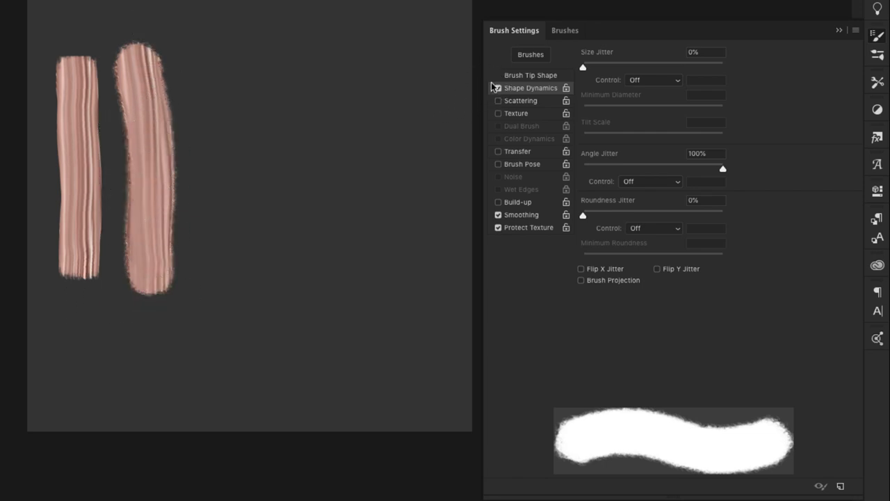
# Flatten the brush tip roundness to 51%, then 25%, painting a third and fourth stroke.
pyautogui.click(523, 76)
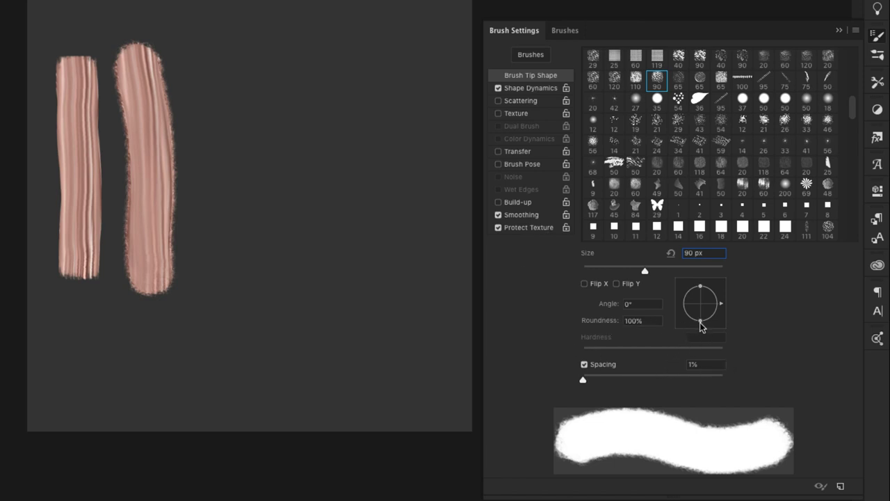
pyautogui.moveTo(699, 320); pyautogui.dragTo(700, 313)
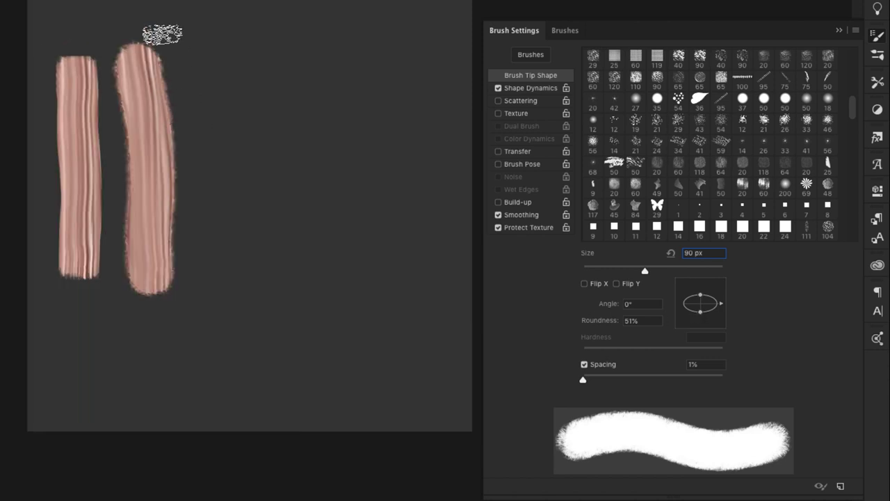
pyautogui.moveTo(225, 53)
pyautogui.mouseDown()
pyautogui.moveTo(224, 241)
pyautogui.moveTo(246, 285)
pyautogui.mouseUp()
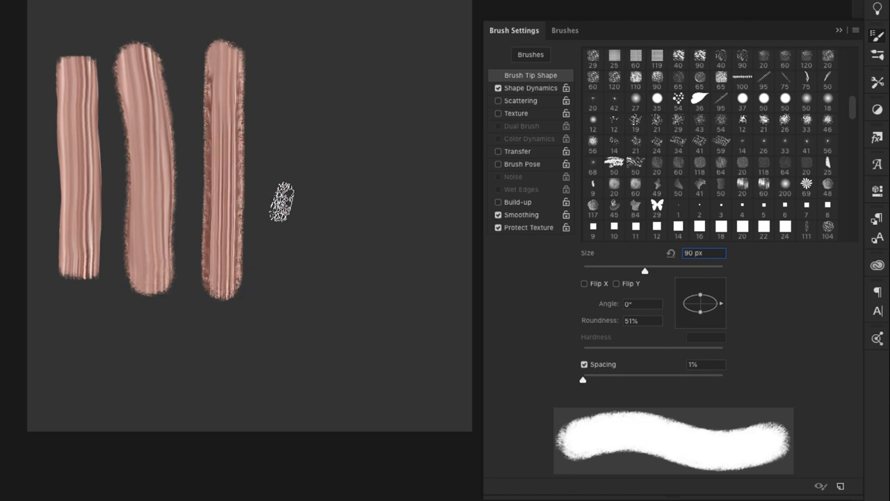
pyautogui.moveTo(700, 317); pyautogui.dragTo(702, 310)
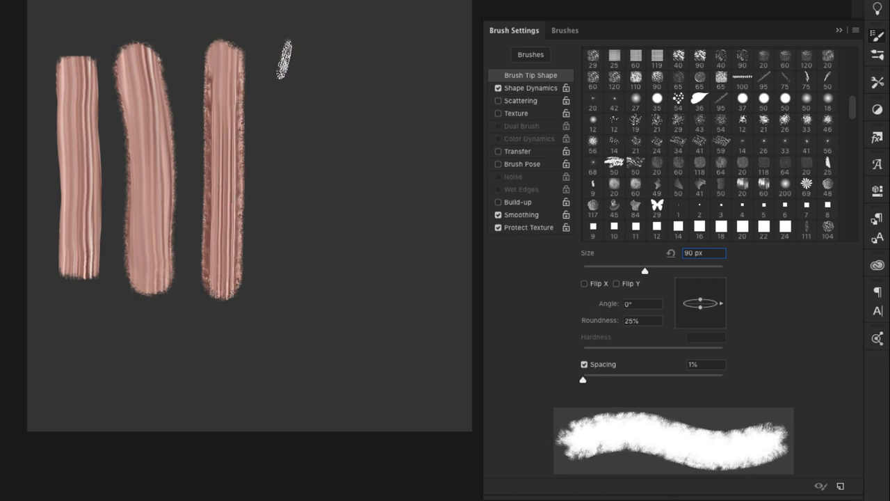
pyautogui.moveTo(284, 60)
pyautogui.mouseDown()
pyautogui.moveTo(290, 254)
pyautogui.moveTo(318, 317)
pyautogui.mouseUp()
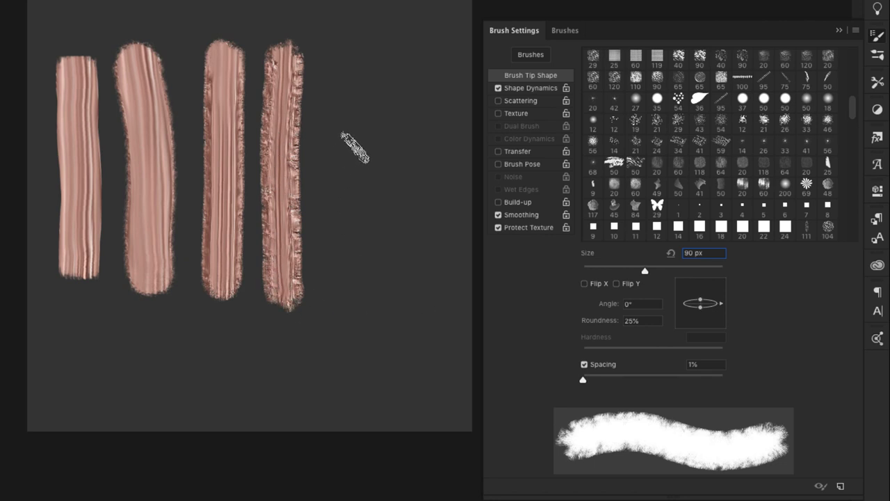
# Enable Scattering on both axes at about 14% and paint a fifth test stroke.
pyautogui.click(512, 102)
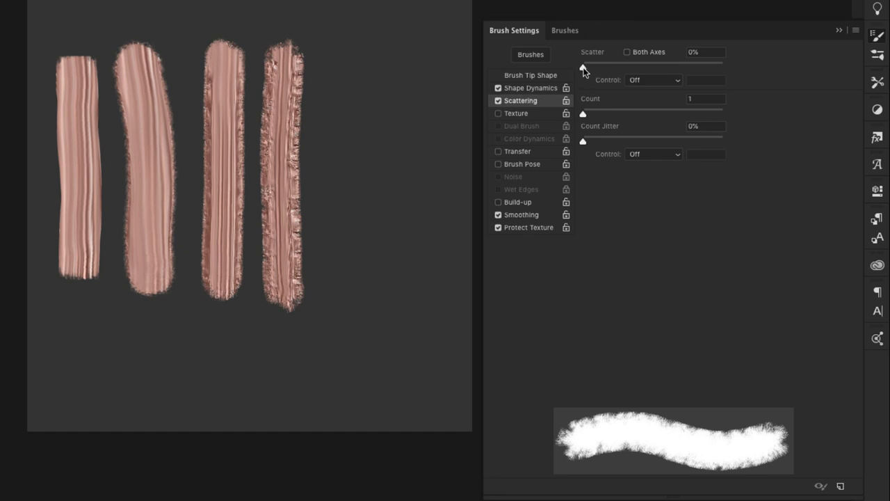
pyautogui.moveTo(583, 69); pyautogui.dragTo(586, 70)
pyautogui.click(628, 53)
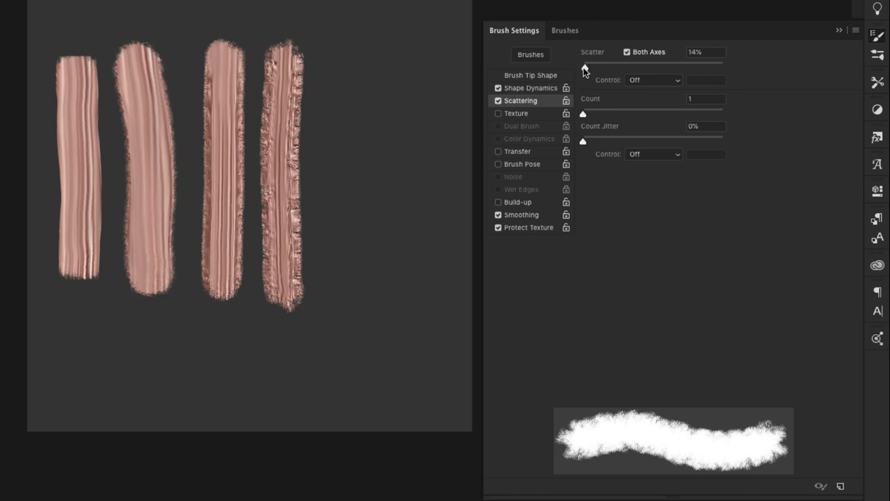
pyautogui.moveTo(585, 69); pyautogui.dragTo(587, 69)
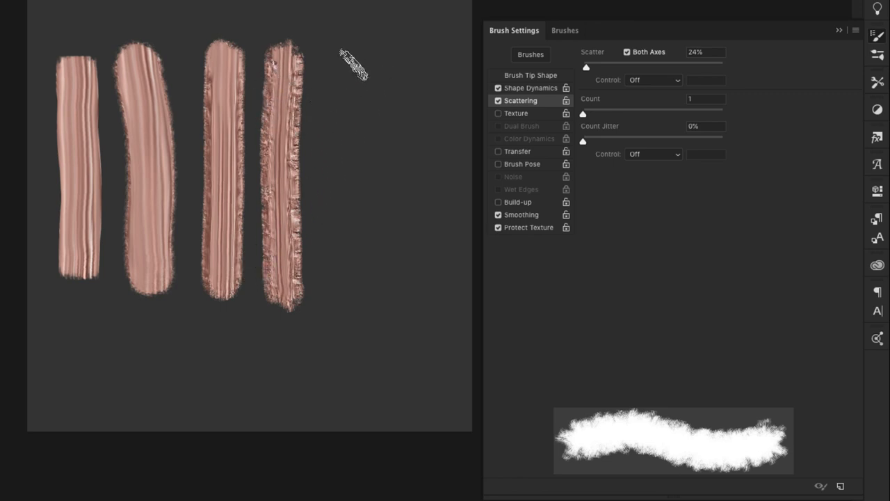
pyautogui.moveTo(357, 65)
pyautogui.mouseDown()
pyautogui.moveTo(341, 216)
pyautogui.moveTo(350, 284)
pyautogui.moveTo(360, 282)
pyautogui.mouseUp()
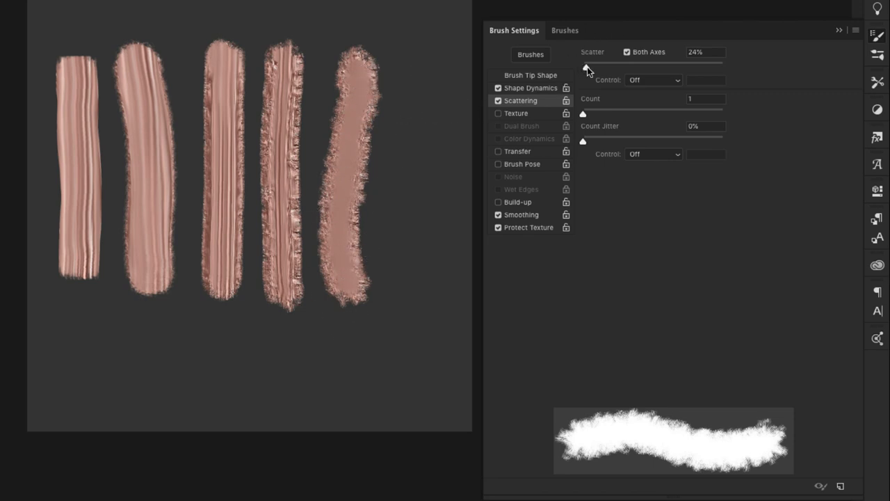
# Paint a sixth stroke at 10% scatter, then a curved stroke below at higher scatter.
pyautogui.moveTo(587, 70); pyautogui.dragTo(585, 71)
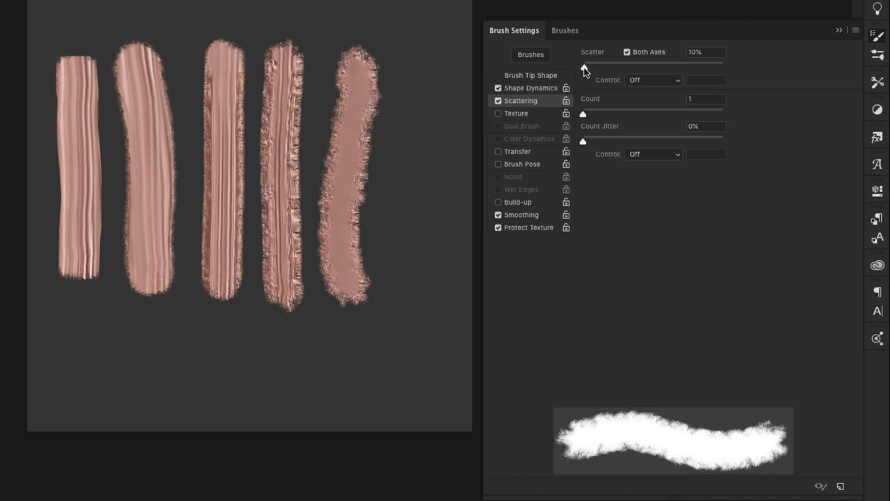
pyautogui.moveTo(411, 74)
pyautogui.mouseDown()
pyautogui.moveTo(409, 247)
pyautogui.moveTo(449, 296)
pyautogui.mouseUp()
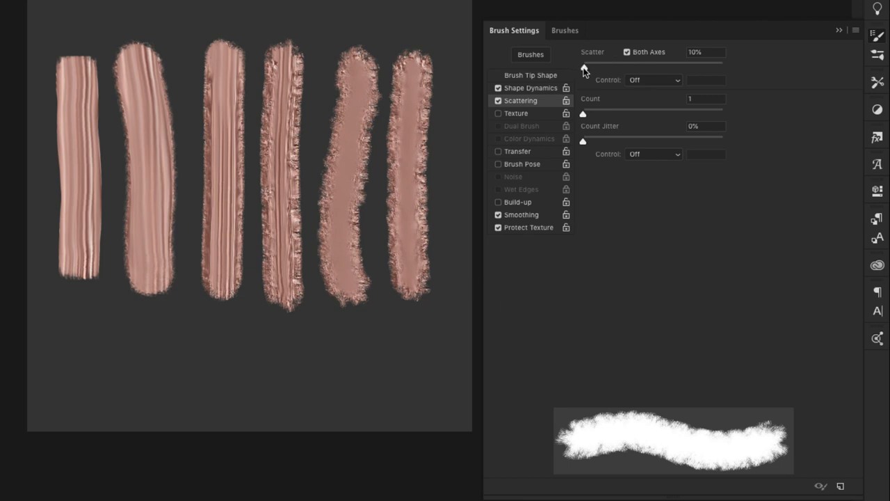
pyautogui.moveTo(585, 68)
pyautogui.mouseDown()
pyautogui.moveTo(610, 68)
pyautogui.moveTo(592, 66)
pyautogui.mouseUp()
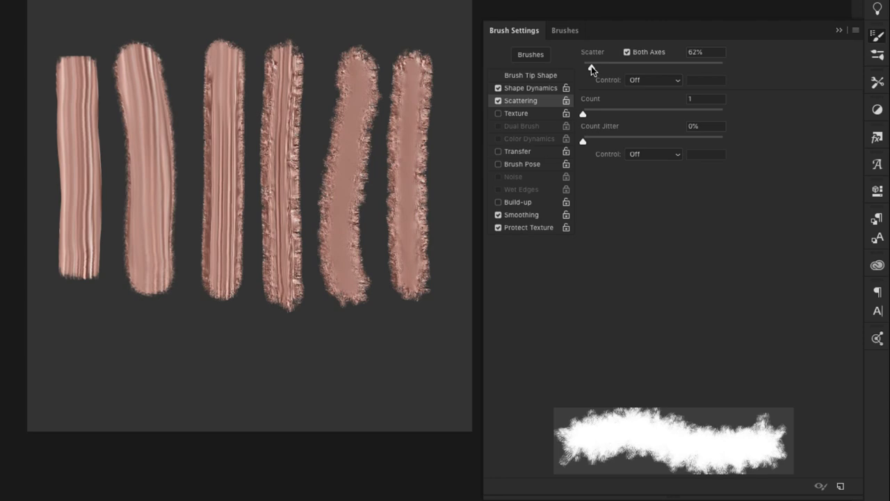
pyautogui.moveTo(311, 363); pyautogui.dragTo(108, 401)
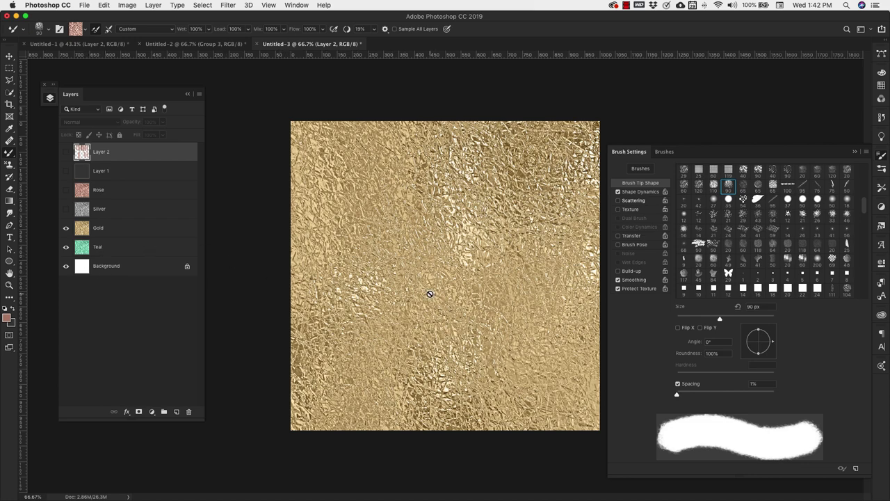
# Load the Mixer Brush with gold foil from the Gold layer and paint a gold stroke on Layer 2.
pyautogui.click(143, 229)
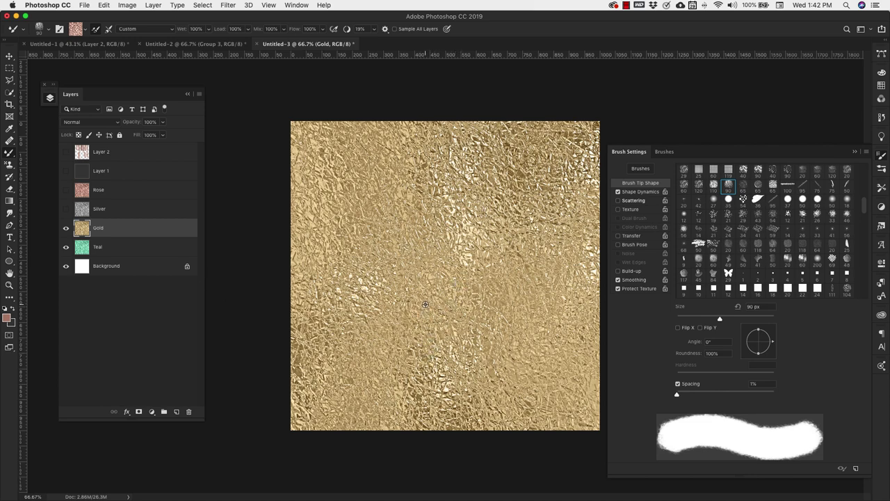
pyautogui.moveTo(426, 304); pyautogui.dragTo(410, 298)
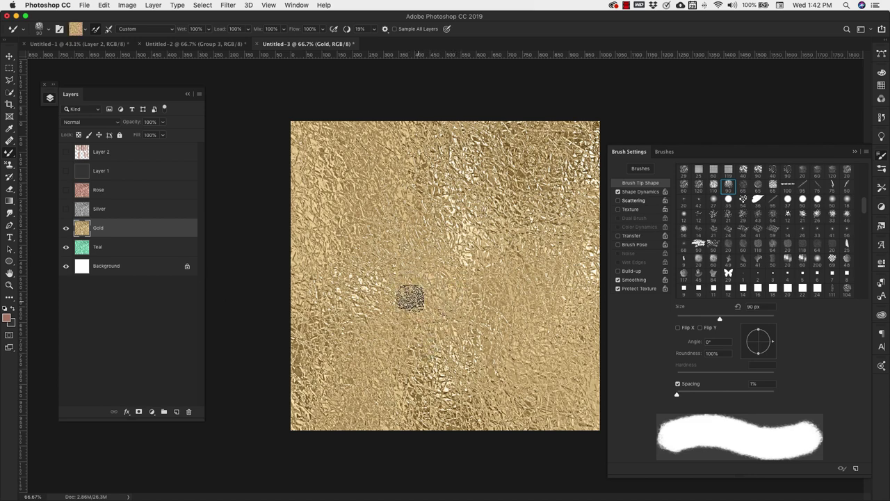
pyautogui.click(66, 151)
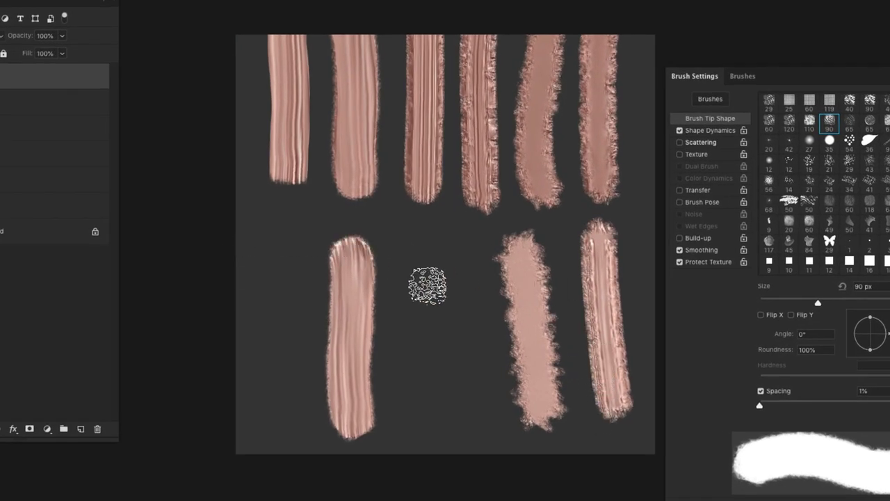
pyautogui.moveTo(429, 253); pyautogui.dragTo(436, 358)
pyautogui.moveTo(477, 404); pyautogui.dragTo(514, 421)
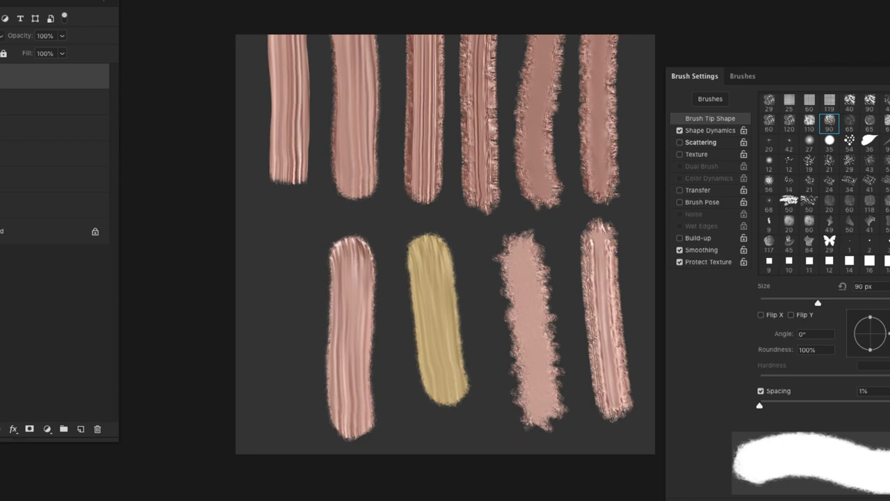
pyautogui.click(9, 210)
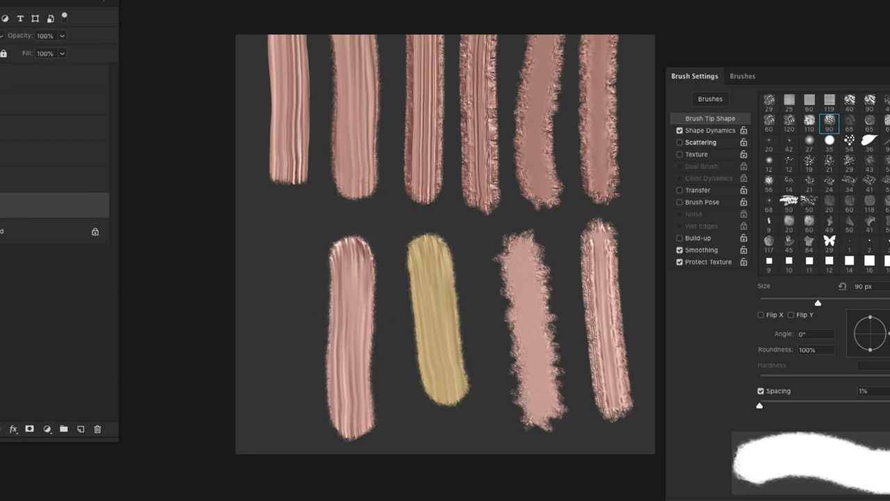
pyautogui.click(39, 219)
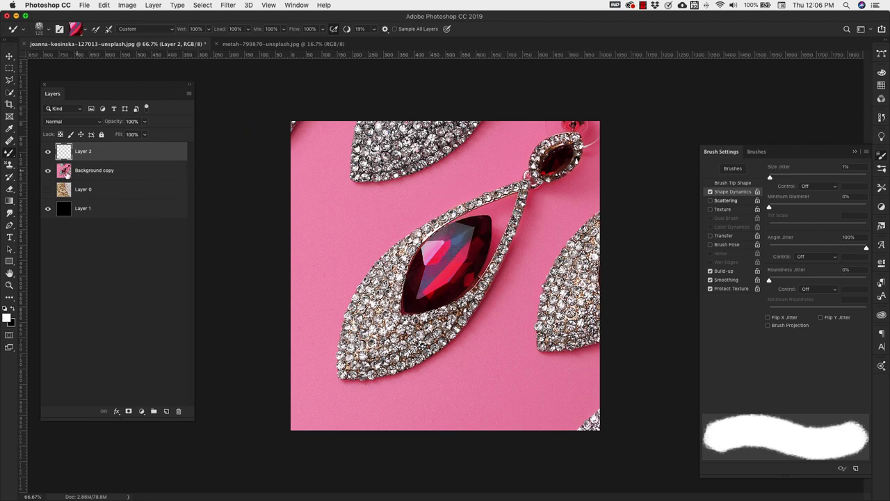
# On Background copy, set the Mixer Brush to size 100 and sample the earring's red gem.
pyautogui.click(48, 170)
pyautogui.click(48, 170)
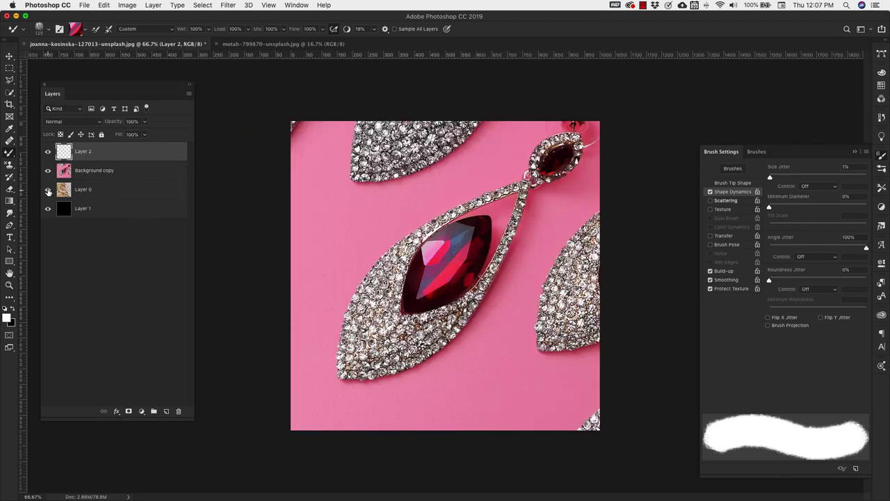
pyautogui.click(47, 171)
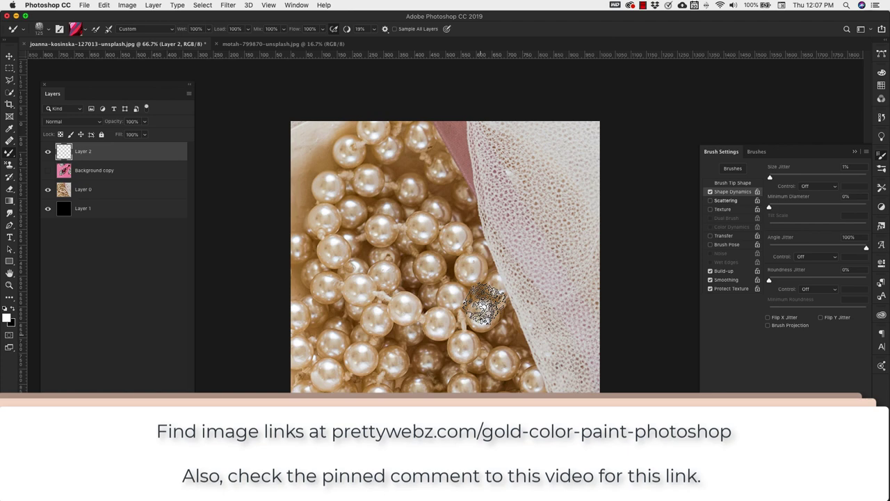
pyautogui.click(47, 172)
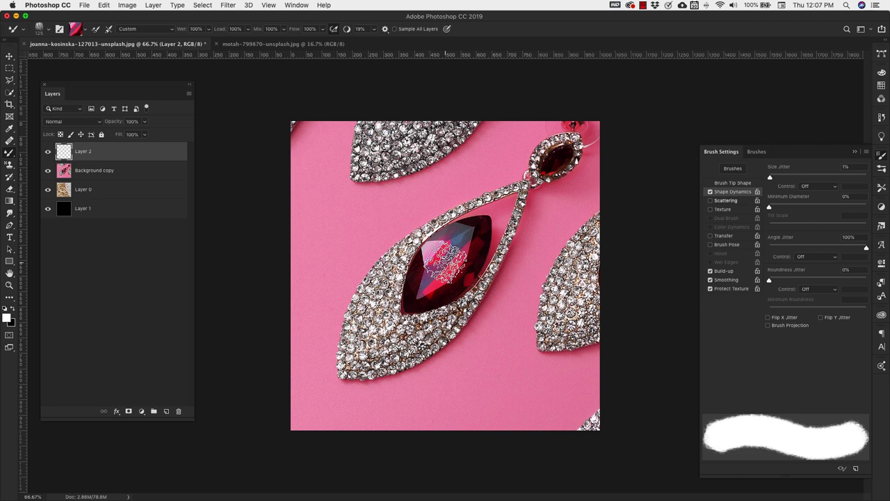
pyautogui.click(94, 175)
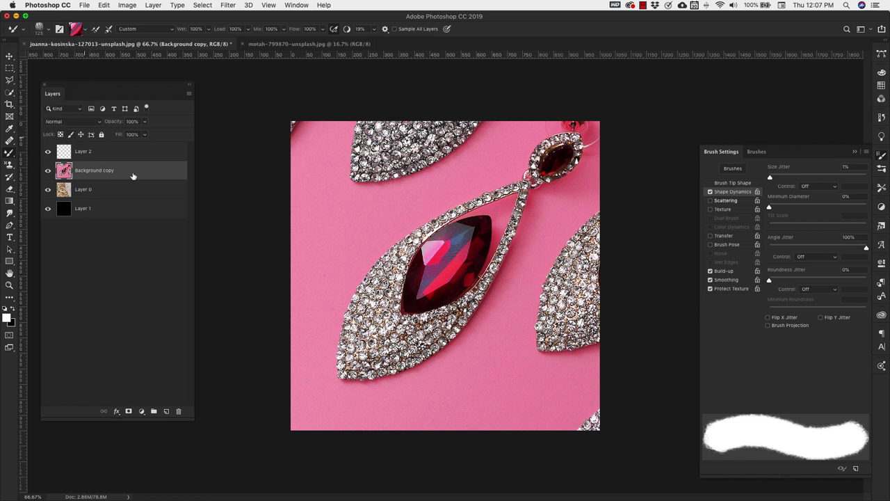
pyautogui.press('[')
pyautogui.click(452, 260)
# Hide both photo layers and paint a curved ruby stroke down the black canvas on Layer 2.
pyautogui.moveTo(48, 174); pyautogui.dragTo(49, 189)
pyautogui.click(105, 152)
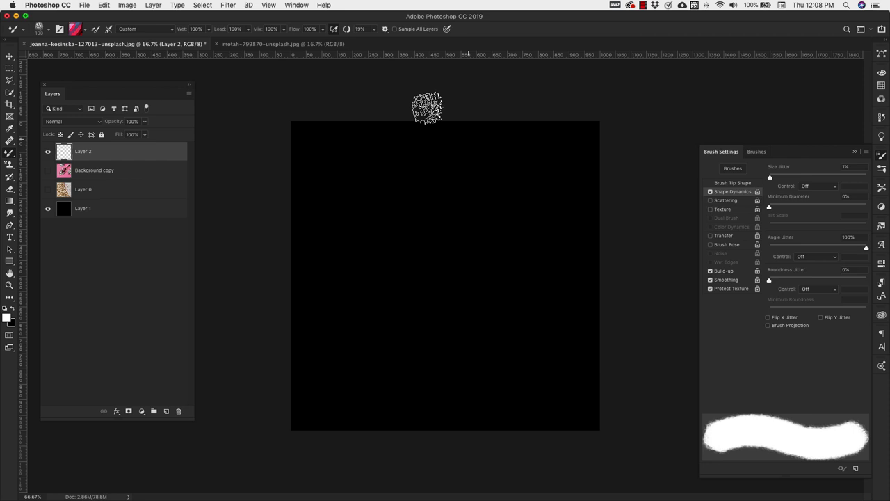
pyautogui.moveTo(327, 171)
pyautogui.mouseDown()
pyautogui.moveTo(373, 204)
pyautogui.moveTo(431, 265)
pyautogui.moveTo(449, 306)
pyautogui.moveTo(452, 349)
pyautogui.moveTo(431, 381)
pyautogui.mouseUp()
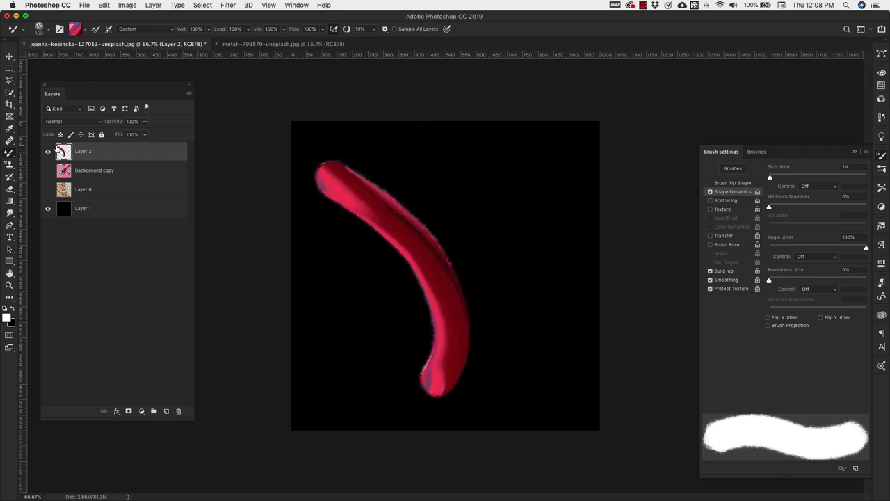
# Hide Layer 2, then show and activate the pearls photo on Layer 0 and sample its colours.
pyautogui.click(48, 151)
pyautogui.click(48, 189)
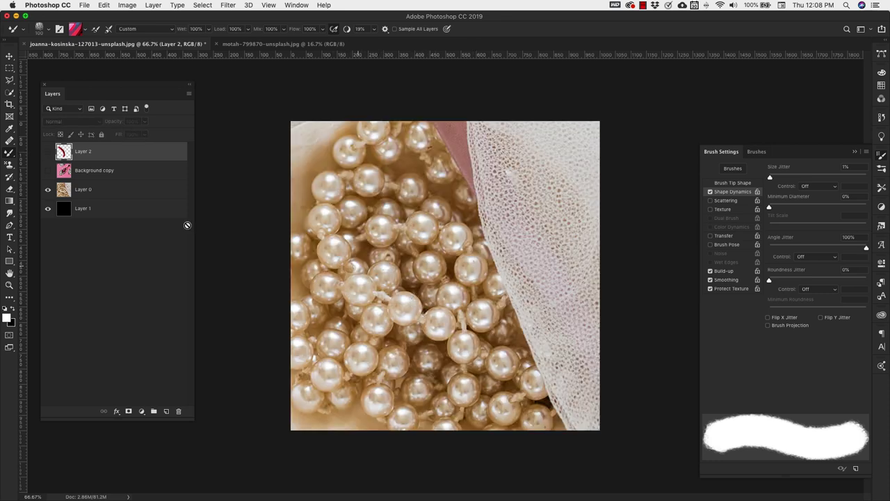
pyautogui.click(111, 191)
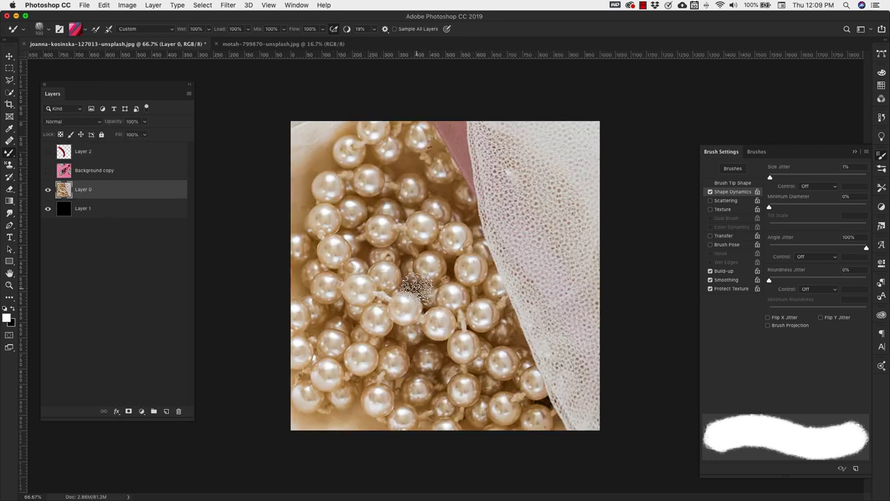
pyautogui.keyDown('alt'); pyautogui.click(416, 276); pyautogui.keyUp('alt')
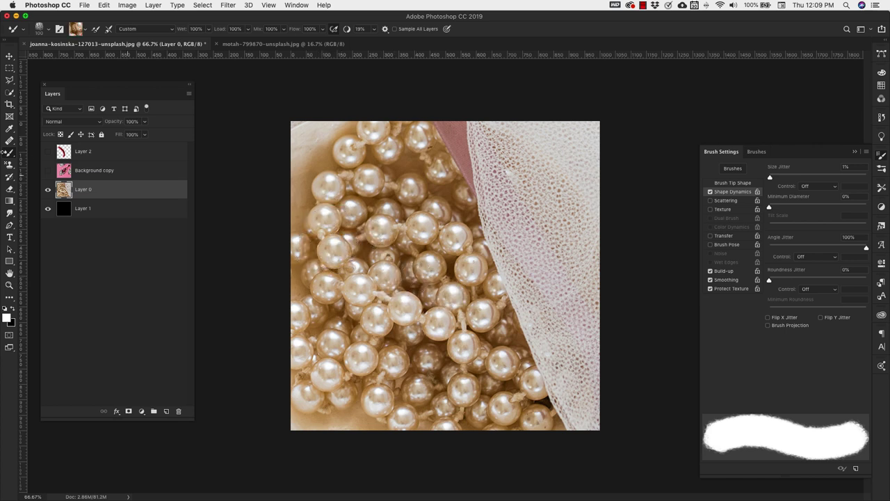
# With pearls hidden, paint one pearl stroke near the top right and one over the ruby stroke's top on Layer 2.
pyautogui.click(47, 151)
pyautogui.click(47, 190)
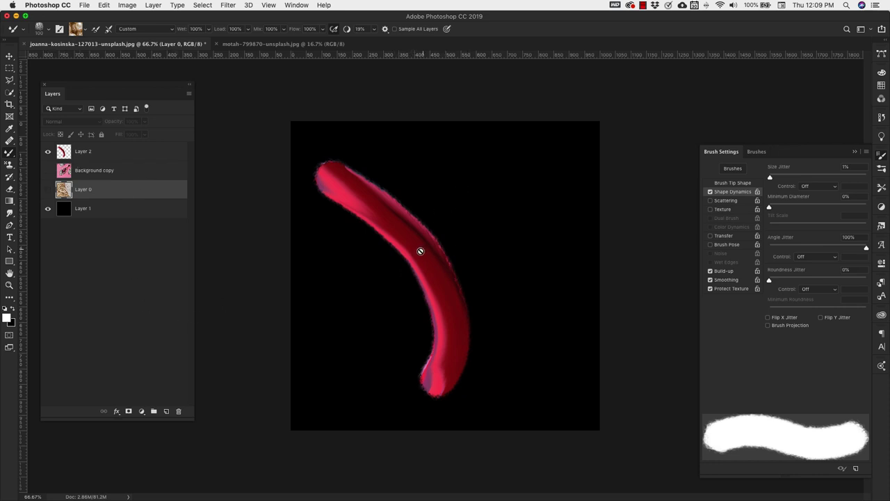
pyautogui.click(112, 151)
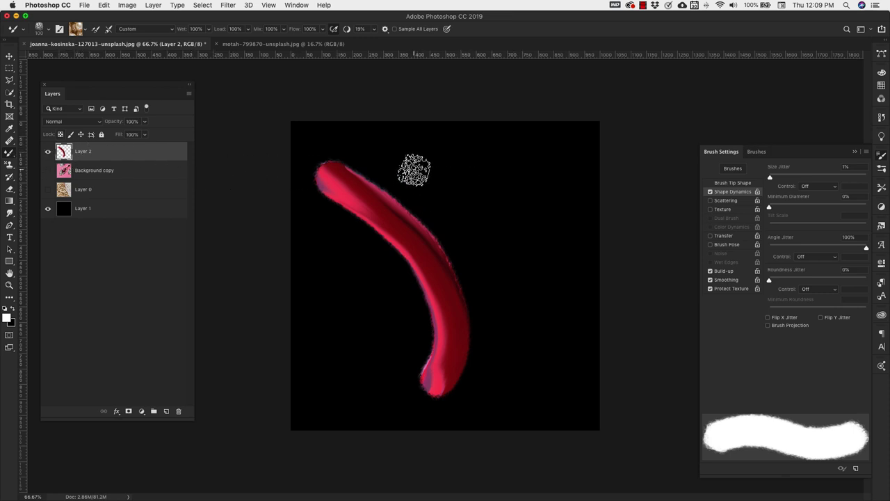
pyautogui.moveTo(383, 104)
pyautogui.mouseDown()
pyautogui.moveTo(477, 175)
pyautogui.moveTo(525, 250)
pyautogui.moveTo(527, 309)
pyautogui.moveTo(534, 302)
pyautogui.mouseUp()
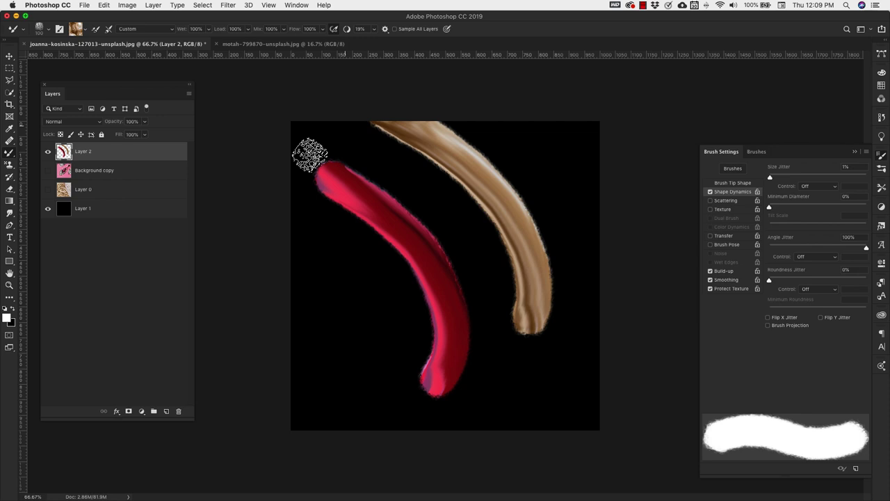
pyautogui.moveTo(351, 164)
pyautogui.mouseDown()
pyautogui.moveTo(432, 252)
pyautogui.moveTo(356, 170)
pyautogui.moveTo(419, 241)
pyautogui.moveTo(340, 165)
pyautogui.moveTo(345, 200)
pyautogui.moveTo(396, 224)
pyautogui.moveTo(331, 165)
pyautogui.moveTo(327, 178)
pyautogui.moveTo(347, 191)
pyautogui.moveTo(324, 191)
pyautogui.moveTo(425, 277)
pyautogui.moveTo(407, 240)
pyautogui.moveTo(436, 238)
pyautogui.moveTo(458, 313)
pyautogui.moveTo(443, 249)
pyautogui.moveTo(461, 287)
pyautogui.moveTo(453, 366)
pyautogui.moveTo(467, 313)
pyautogui.moveTo(462, 359)
pyautogui.moveTo(424, 391)
pyautogui.moveTo(442, 369)
pyautogui.moveTo(464, 364)
pyautogui.moveTo(477, 317)
pyautogui.moveTo(451, 244)
pyautogui.moveTo(342, 167)
pyautogui.moveTo(342, 199)
pyautogui.mouseUp()
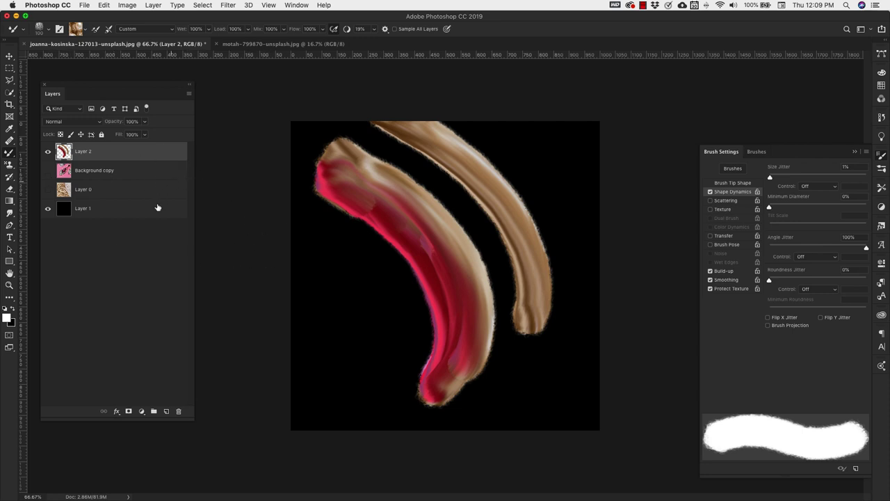
# Set the brush tip roundness to 26% in Brush Tip Shape settings.
pyautogui.click(727, 183)
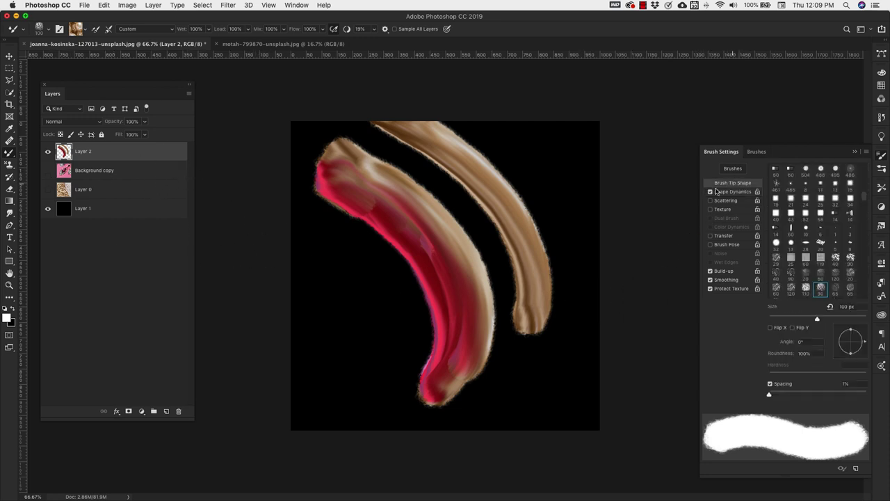
pyautogui.moveTo(850, 356); pyautogui.dragTo(851, 346)
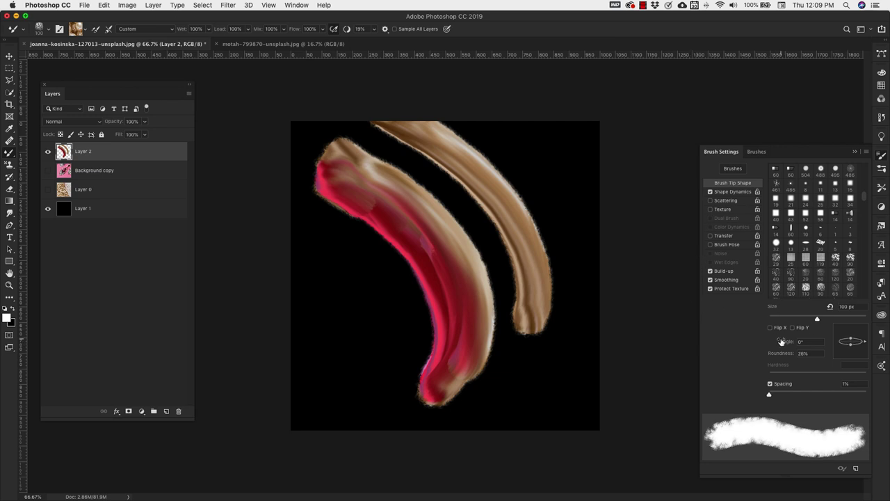
pyautogui.click(721, 192)
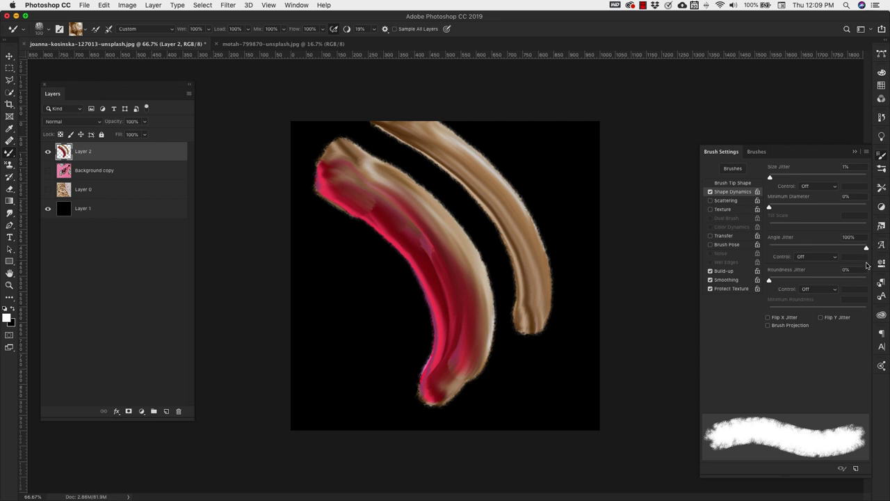
pyautogui.click(726, 182)
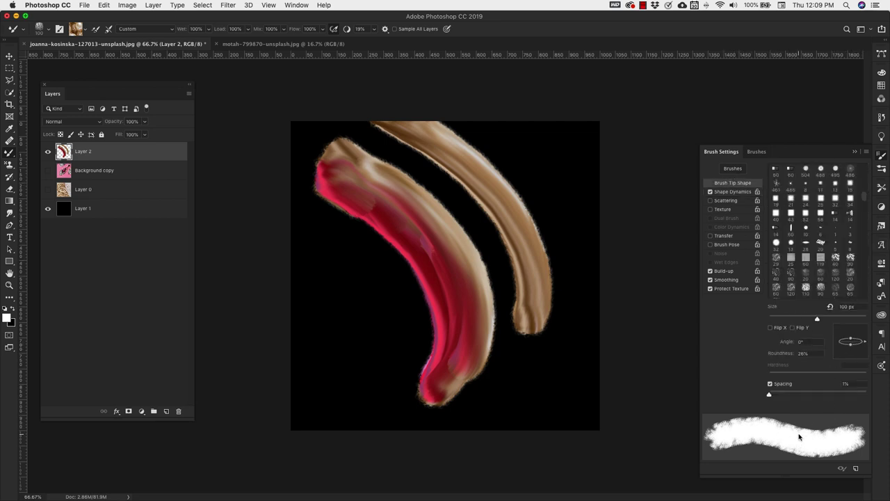
# Show Background copy, hide Layer 2, and make Background copy the active layer.
pyautogui.click(48, 170)
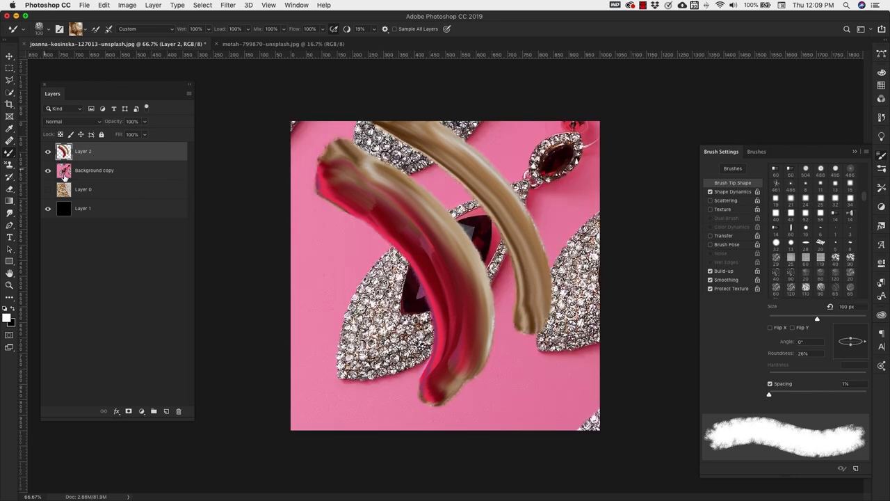
pyautogui.click(48, 152)
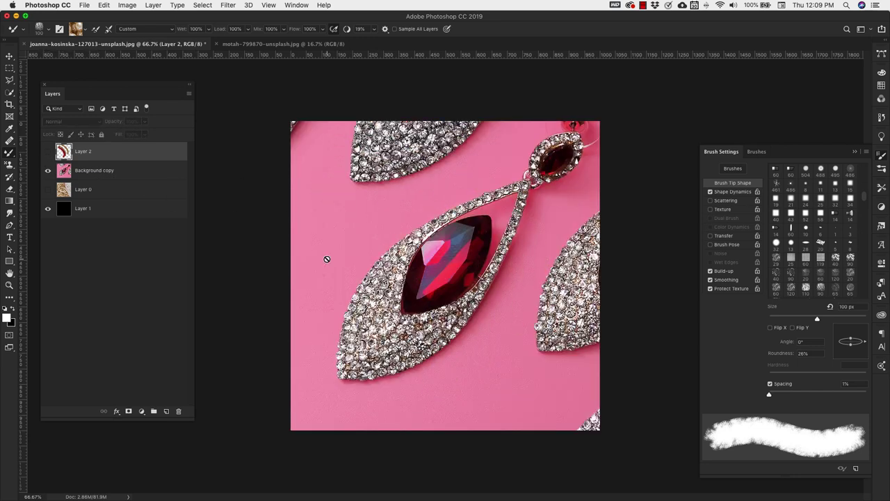
pyautogui.click(160, 173)
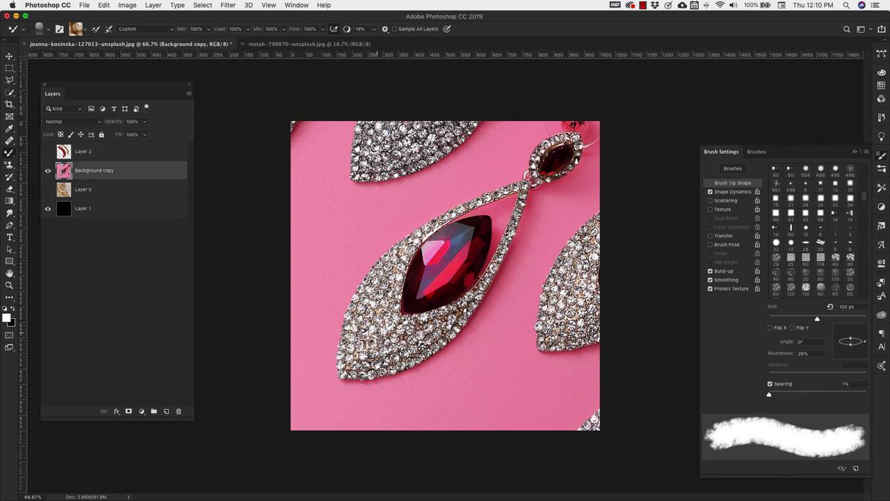
# Sample the earring's diamonds into the Mixer Brush, undoing an accidental test stroke.
pyautogui.moveTo(377, 344); pyautogui.dragTo(380, 322)
pyautogui.press('super+z')
pyautogui.keyDown('alt'); pyautogui.click(378, 333); pyautogui.keyUp('alt')
# Hide the earring photo and paint two diamond strokes left of the ruby stroke on Layer 2.
pyautogui.click(48, 170)
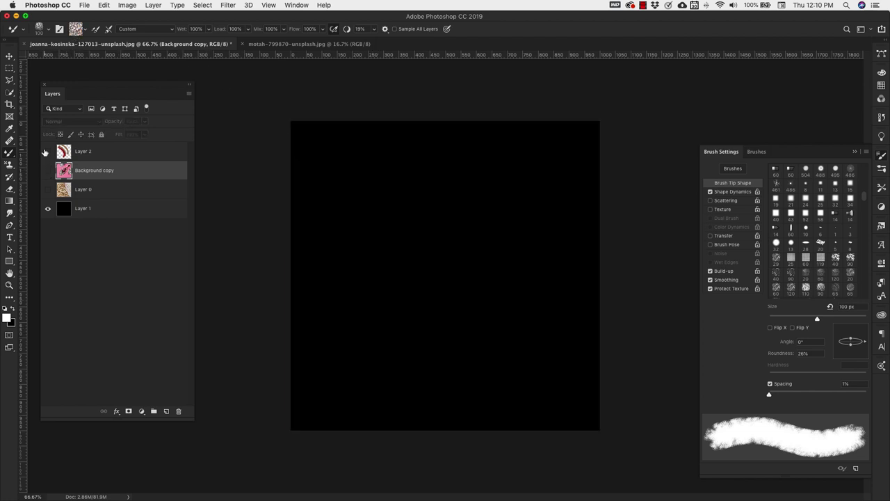
pyautogui.click(47, 151)
pyautogui.click(114, 152)
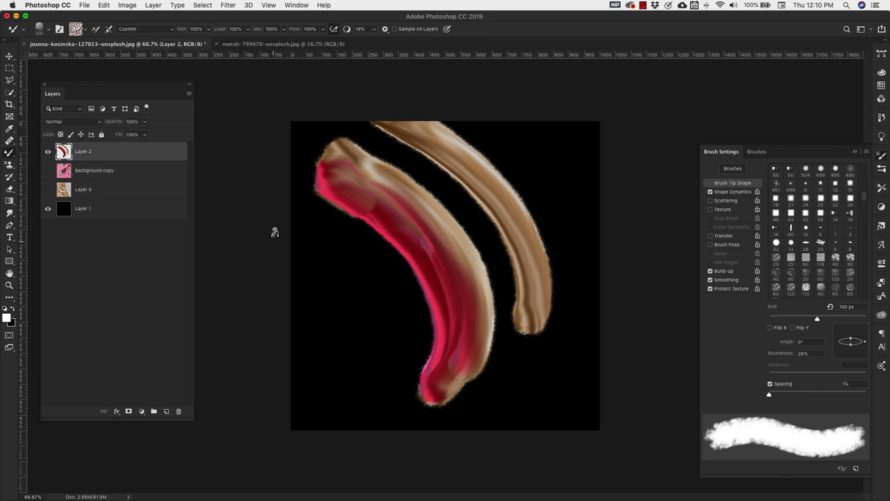
pyautogui.moveTo(274, 232)
pyautogui.mouseDown()
pyautogui.moveTo(315, 273)
pyautogui.moveTo(350, 357)
pyautogui.moveTo(351, 391)
pyautogui.moveTo(337, 437)
pyautogui.mouseUp()
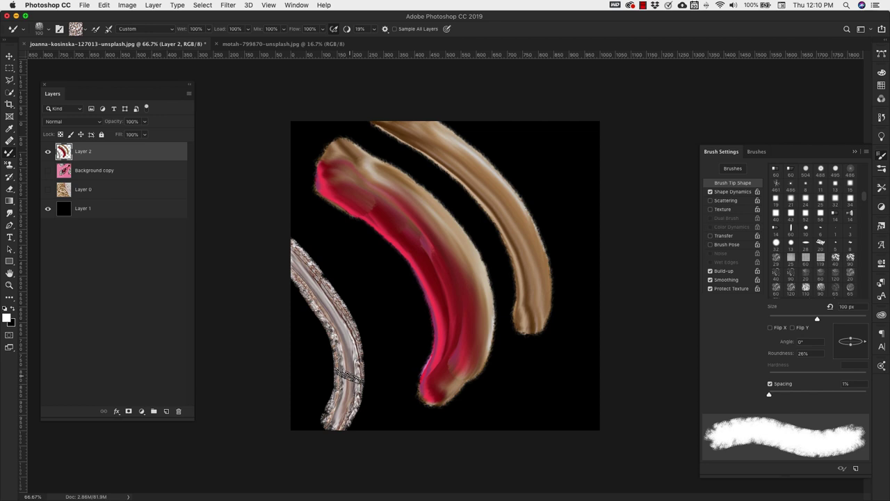
pyautogui.moveTo(301, 202)
pyautogui.mouseDown()
pyautogui.moveTo(392, 309)
pyautogui.moveTo(409, 386)
pyautogui.mouseUp()
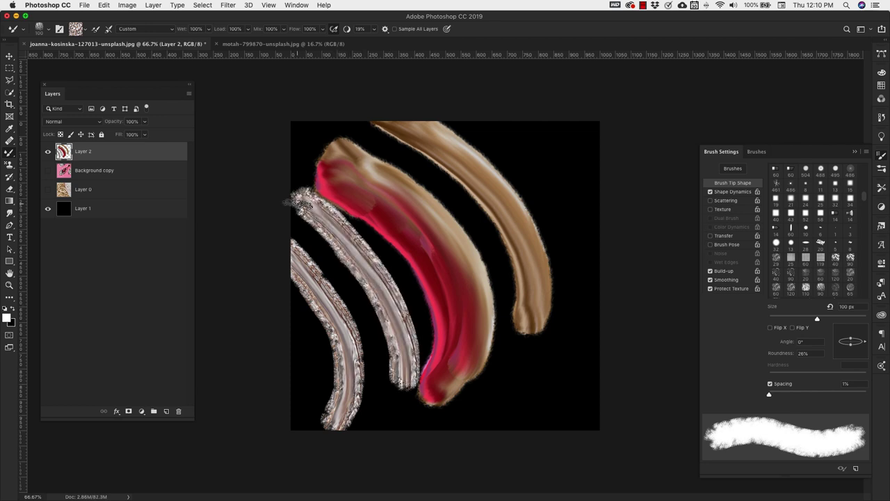